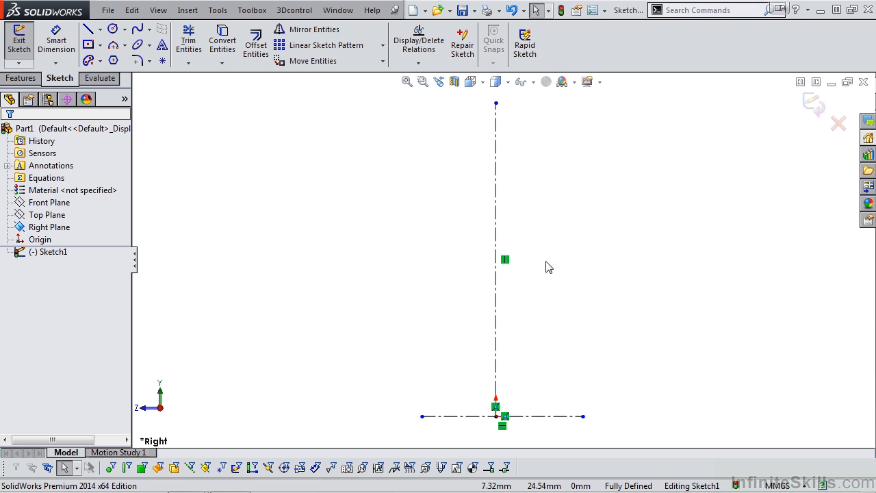
- Sketch the lower flange from the vertical centerline: a horizontal line about 14 mm long, a short vertical edge and a slope rising back inward
key("s")
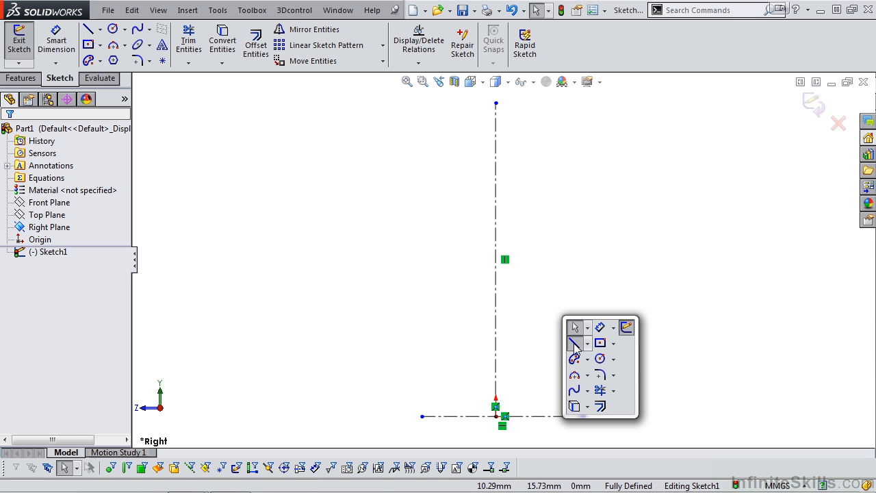
left_click(573, 341)
left_click(496, 366)
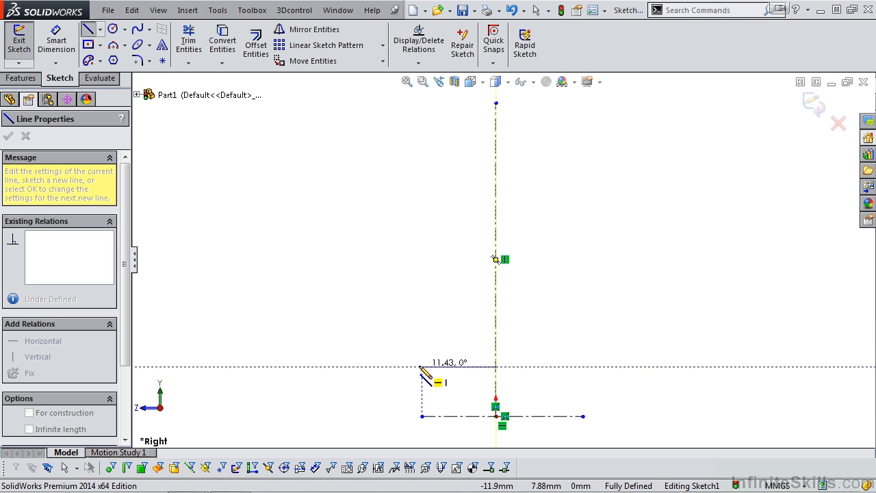
left_click(406, 367)
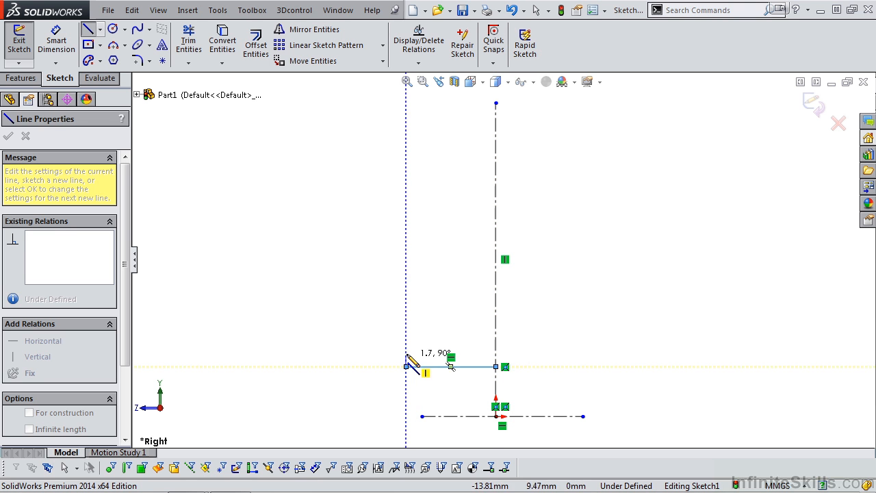
left_click(407, 351)
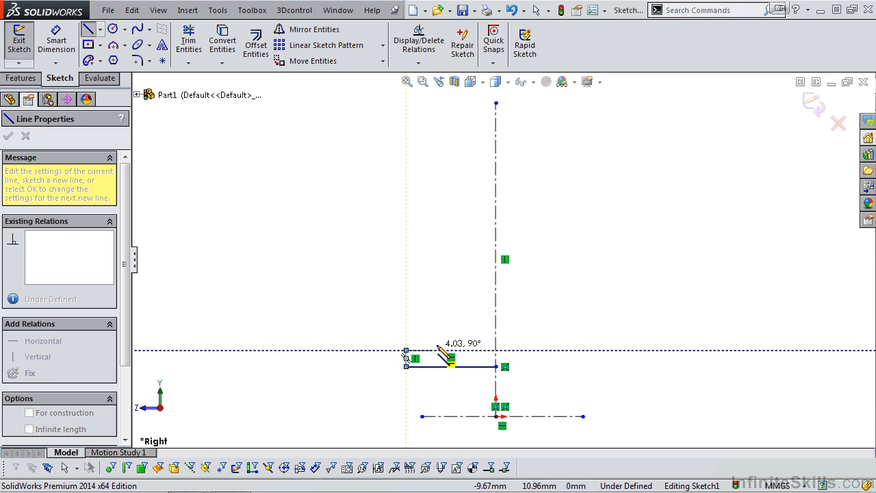
left_click(477, 334)
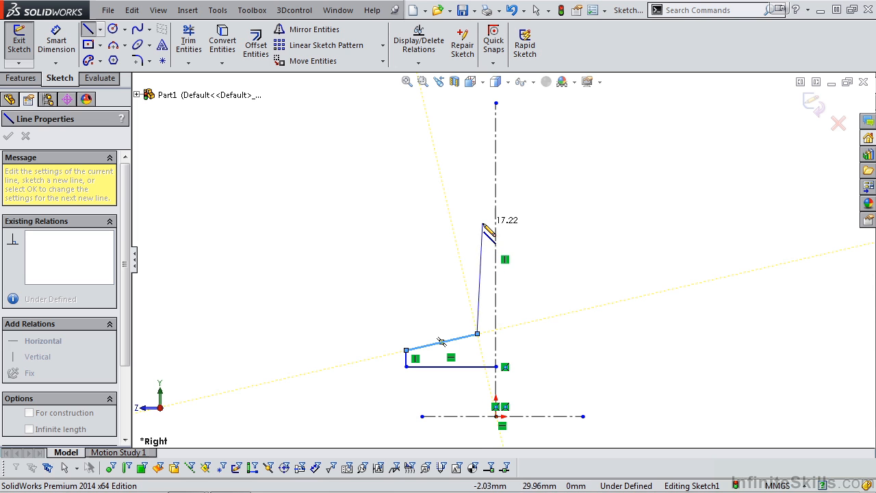
- Continue the profile with a vertical web, a horizontal line outward, a short vertical edge and a sloped line ending on the vertical centerline
left_click(477, 212)
double_click(421, 212)
left_click(422, 212)
left_click(422, 196)
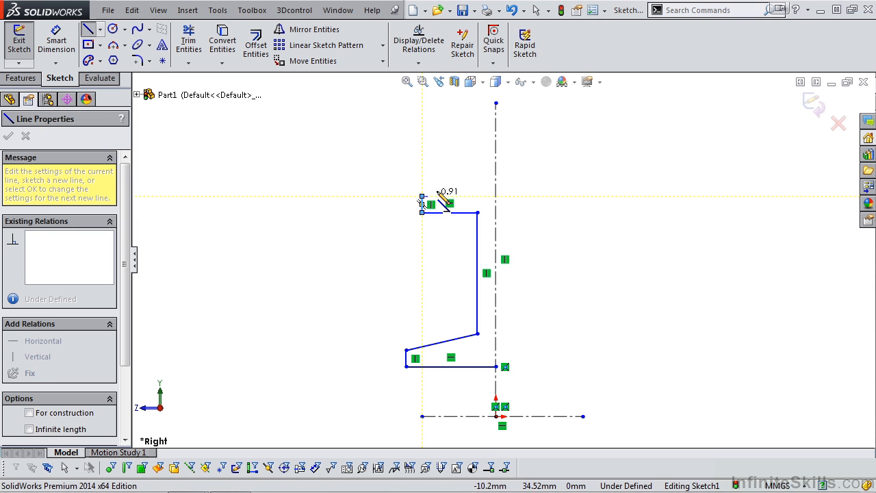
double_click(495, 185)
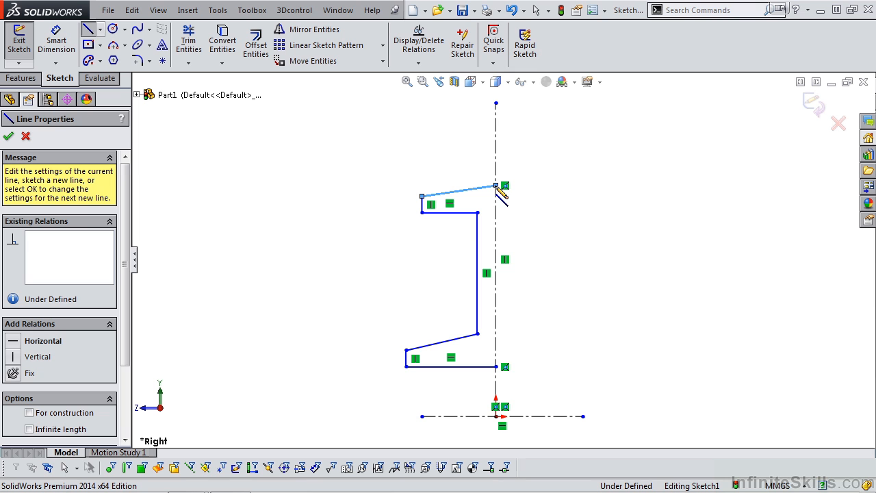
key("Escape")
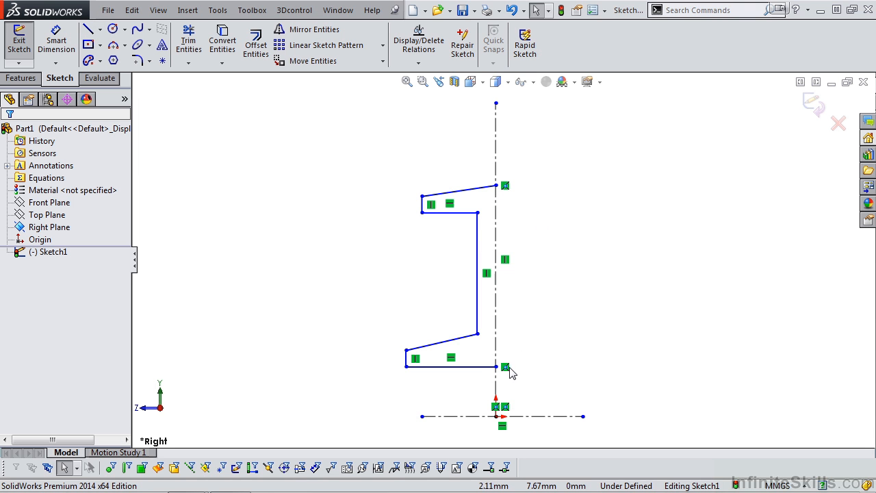
key("ctrl+Up")
key("f")
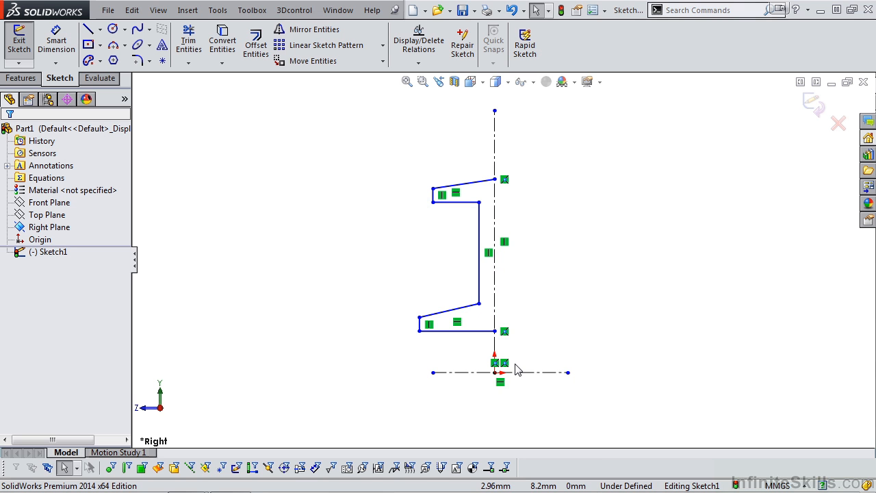
- Dimension the lower flange's horizontal line from the horizontal centerline as a doubled distance of 30 mm
key("s")
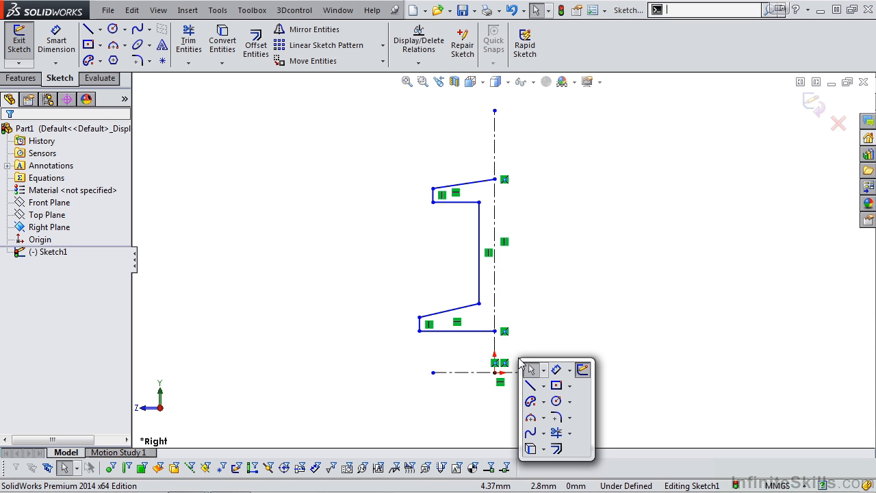
left_click(556, 370)
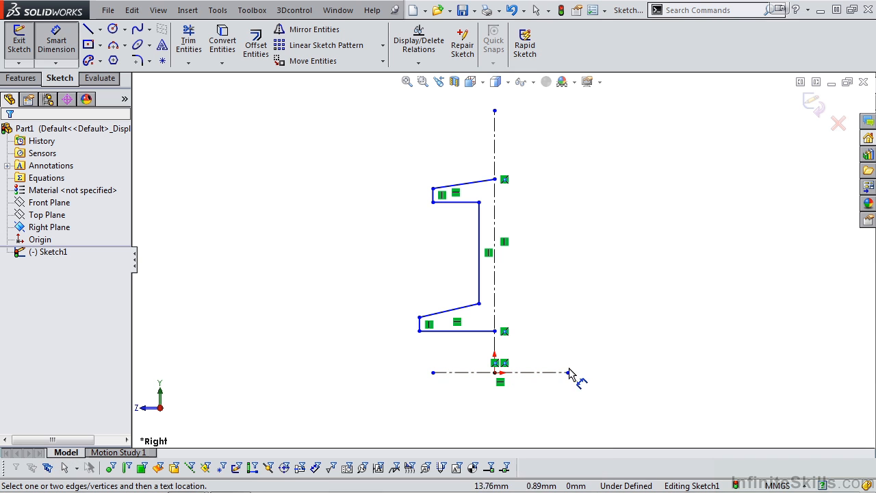
left_click(475, 332)
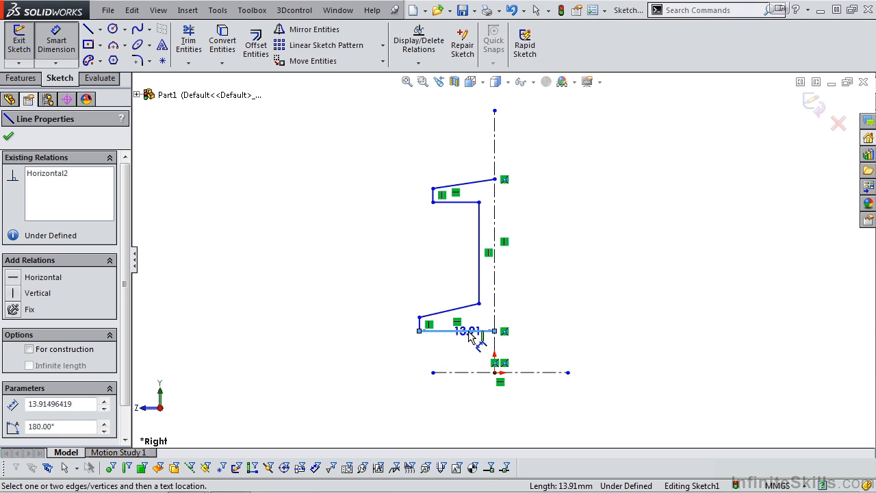
left_click(474, 372)
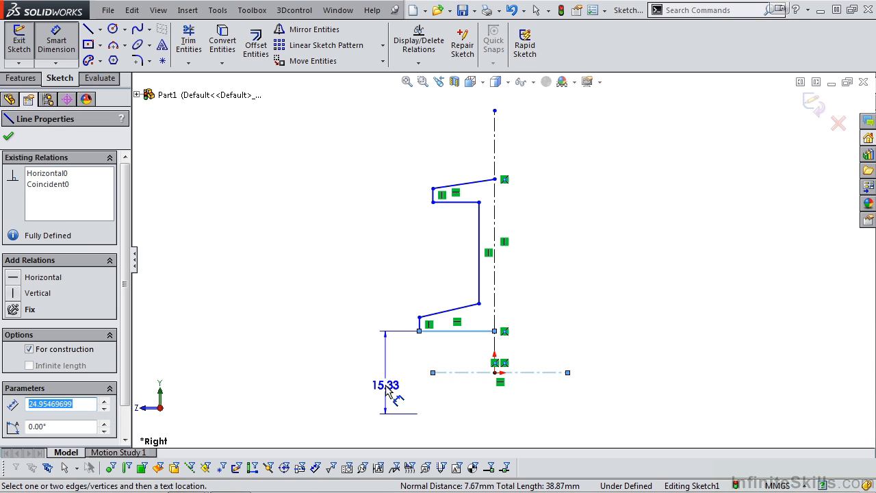
left_click(387, 391)
type("30")
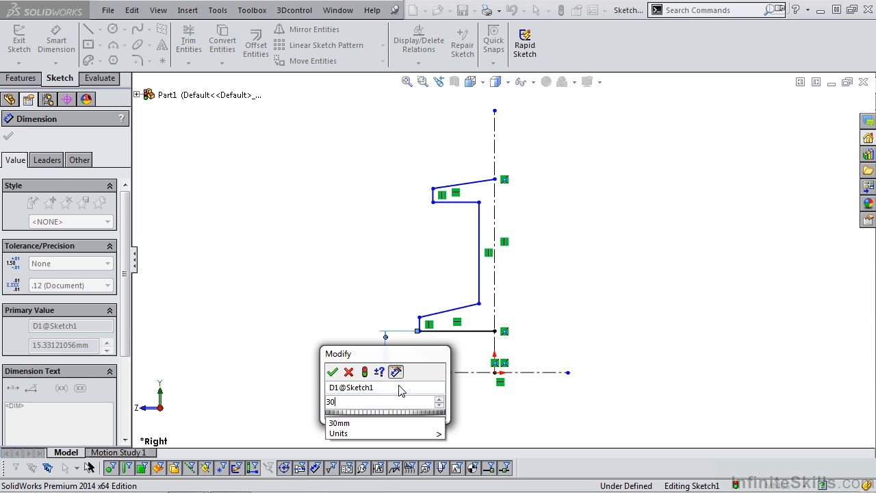
left_click(332, 372)
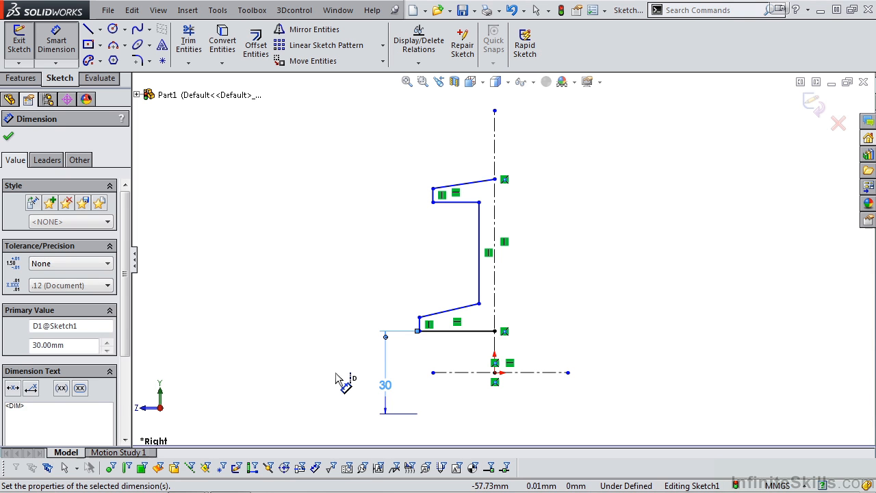
- Dimension the lower flange's upper outer corner from the horizontal centerline as a doubled distance of 45 mm
left_click(418, 318)
left_click(425, 372)
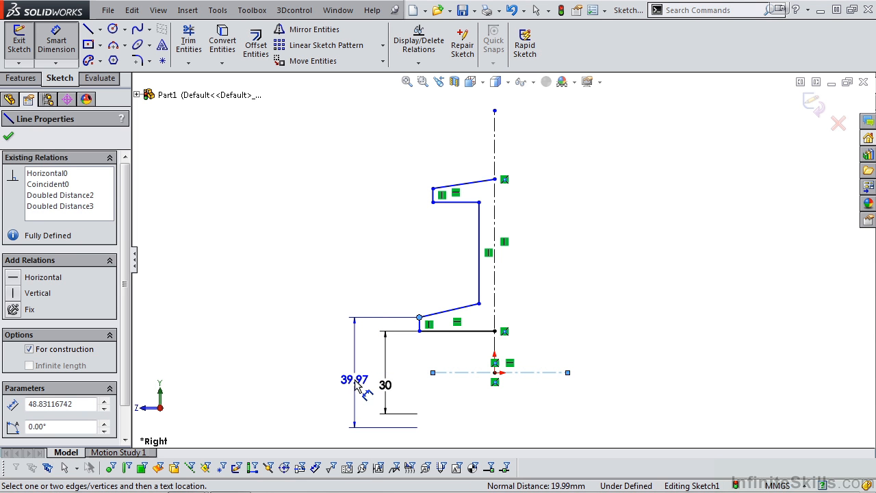
left_click(356, 378)
type("4")
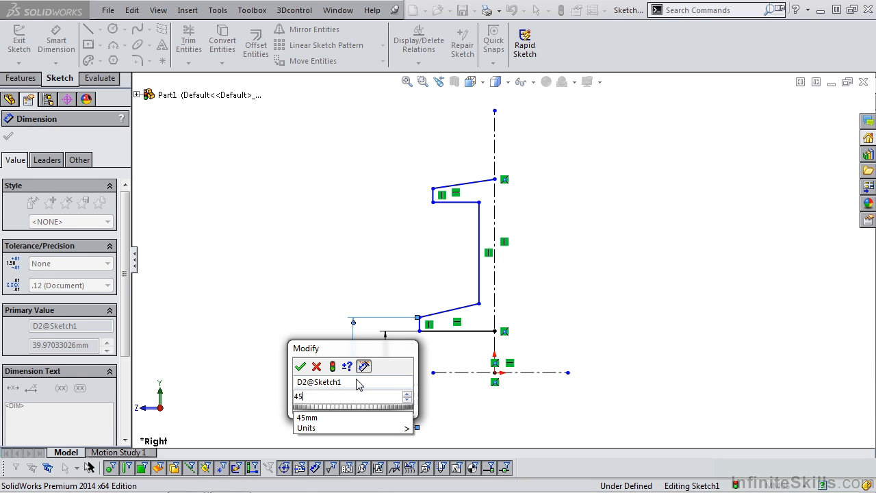
type("5")
left_click(301, 366)
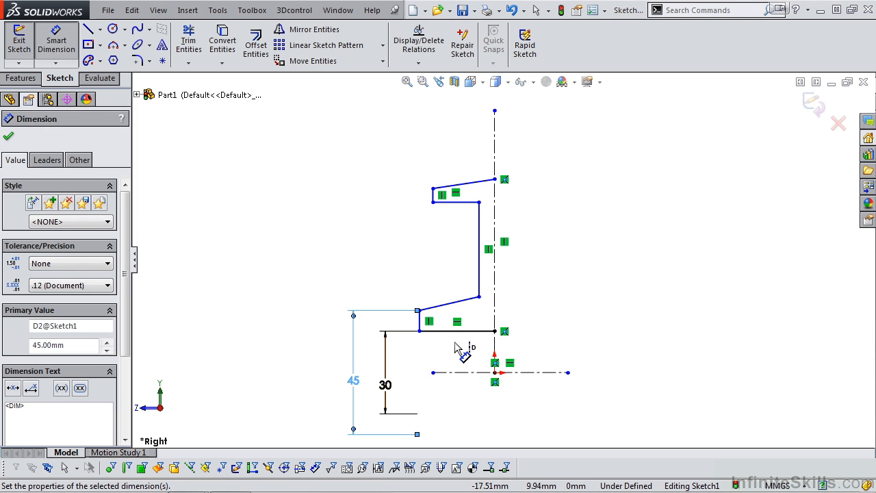
- Set the angle between the lower flange's sloped line and its horizontal line to 10 degrees
left_click(443, 306)
left_click(457, 330)
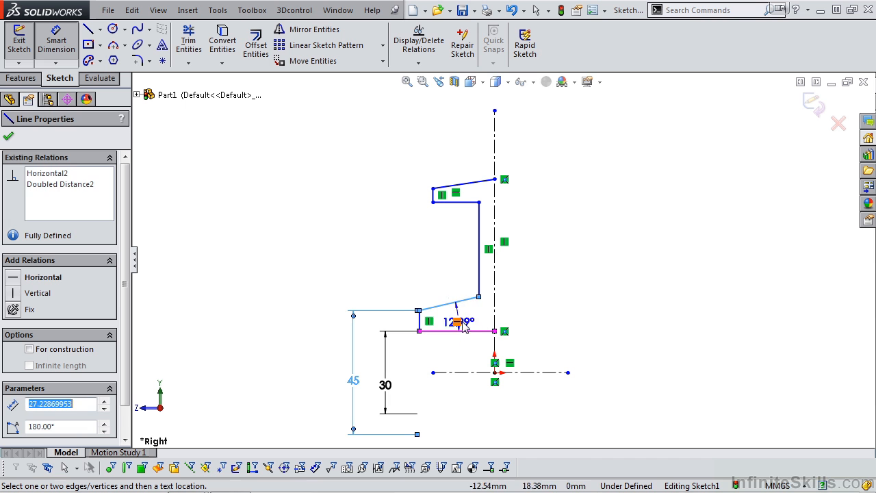
left_click(482, 323)
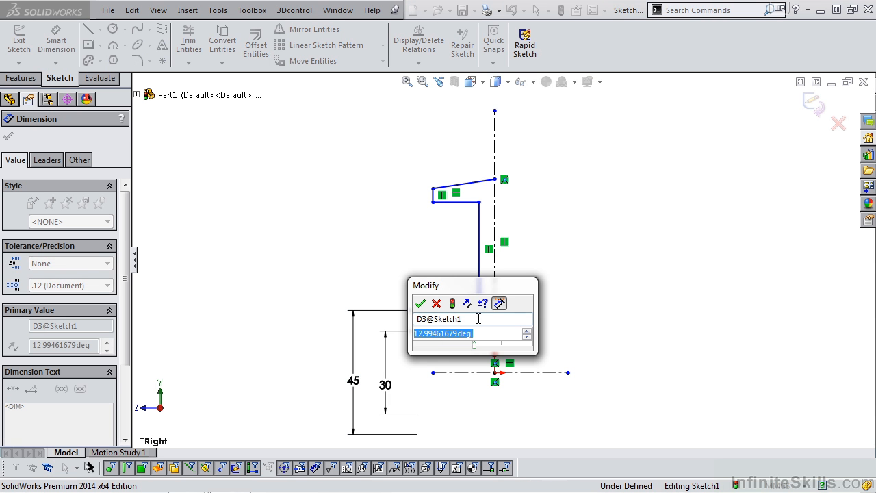
type("10")
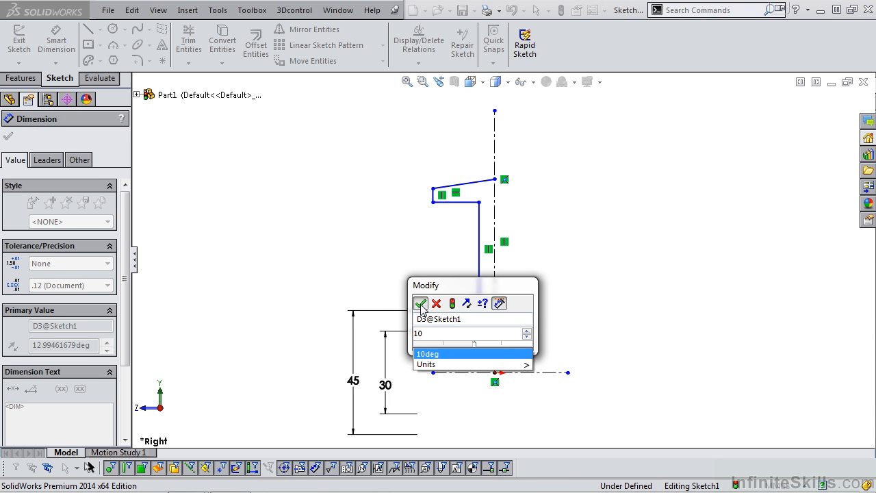
left_click(420, 303)
- Dimension the vertical web line 5 mm from the vertical centerline
left_click(480, 281)
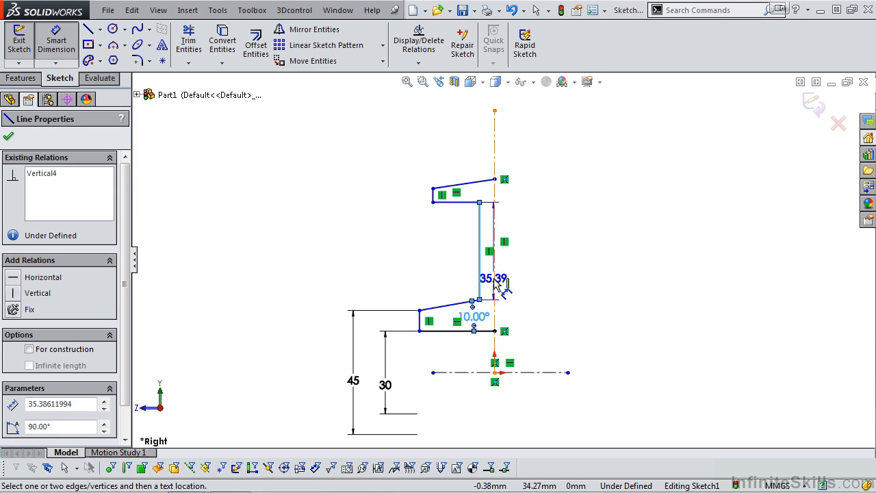
left_click(451, 274)
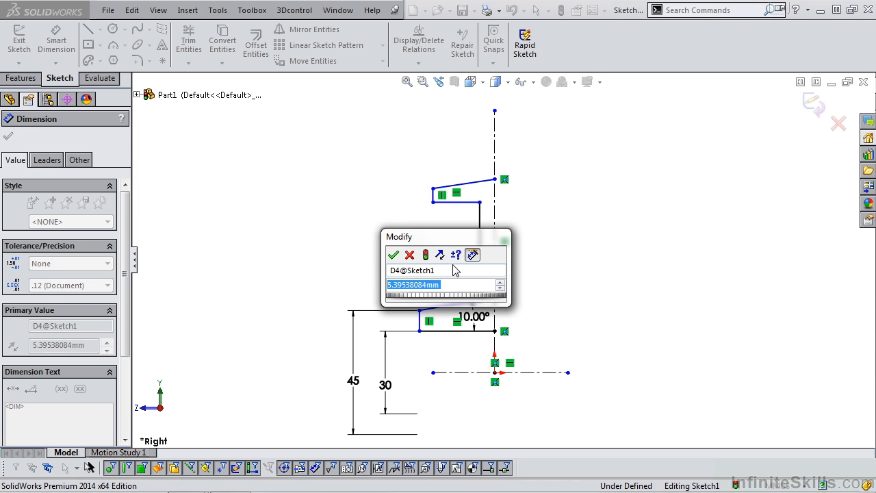
type("5")
left_click(394, 254)
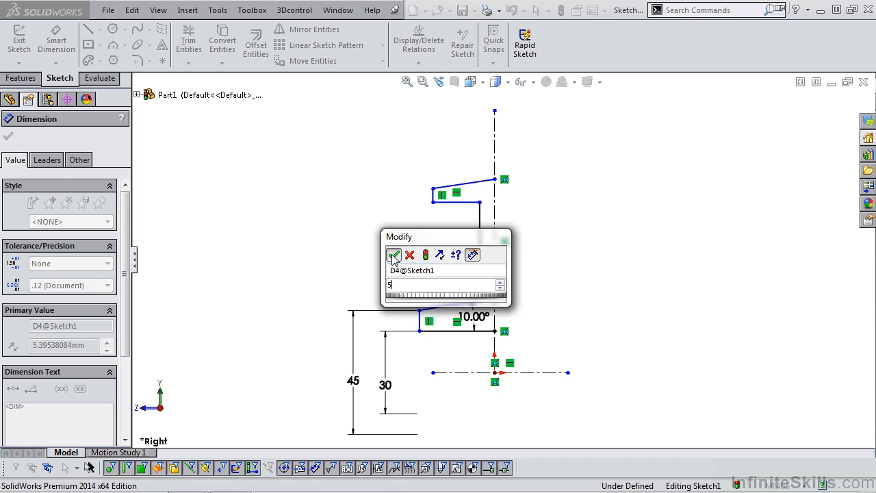
- Set the angle between the upper flange's horizontal line and its sloped top line to 5 degrees
left_click(471, 202)
left_click(474, 183)
left_click(478, 194)
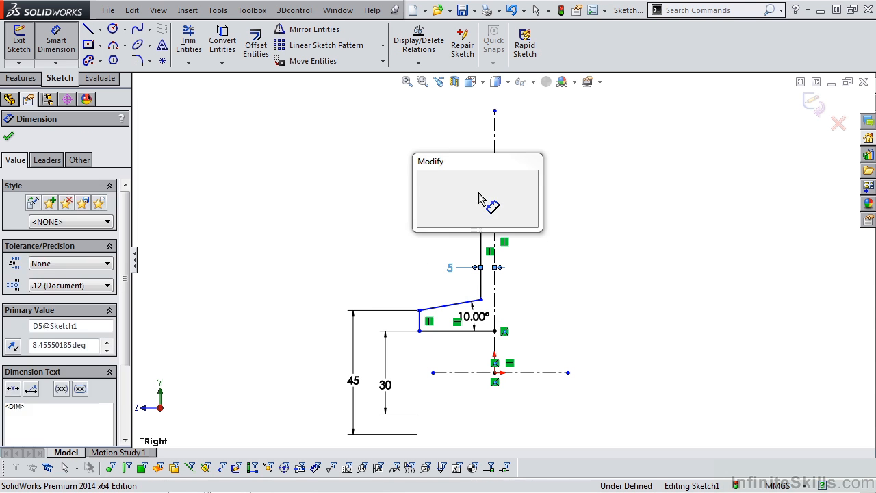
type("5")
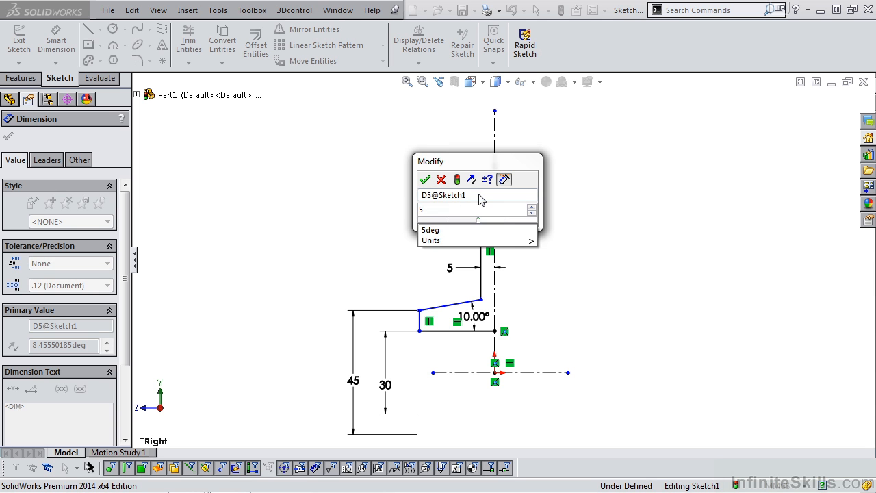
left_click(424, 179)
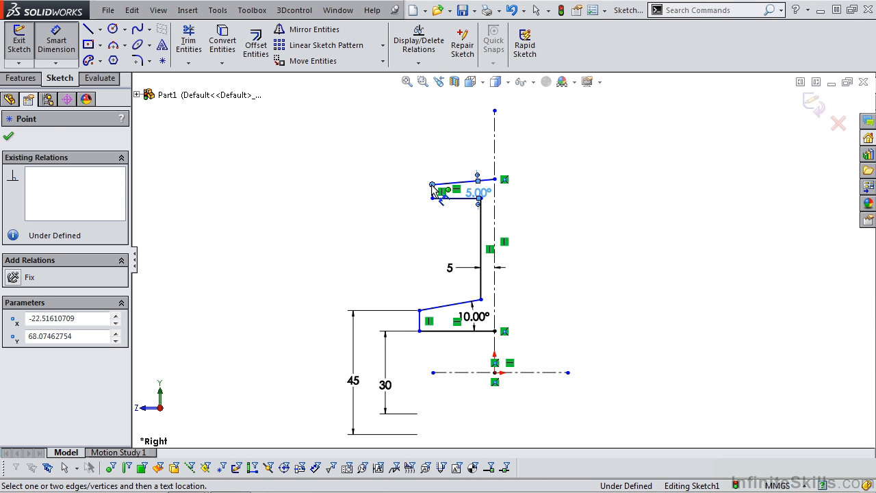
- Dimension the upper flange's top outer corner from the horizontal centerline as a doubled distance of 165 mm
left_click(452, 374)
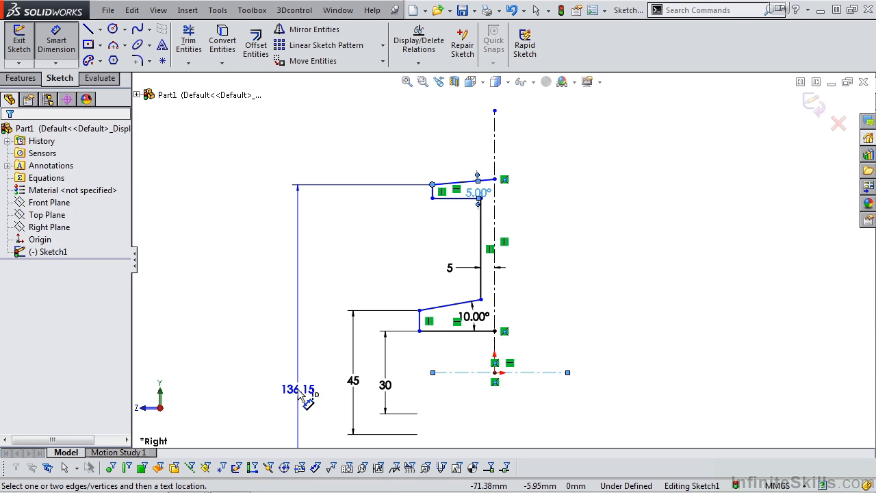
left_click(299, 389)
type("165.00mm")
left_click(245, 375)
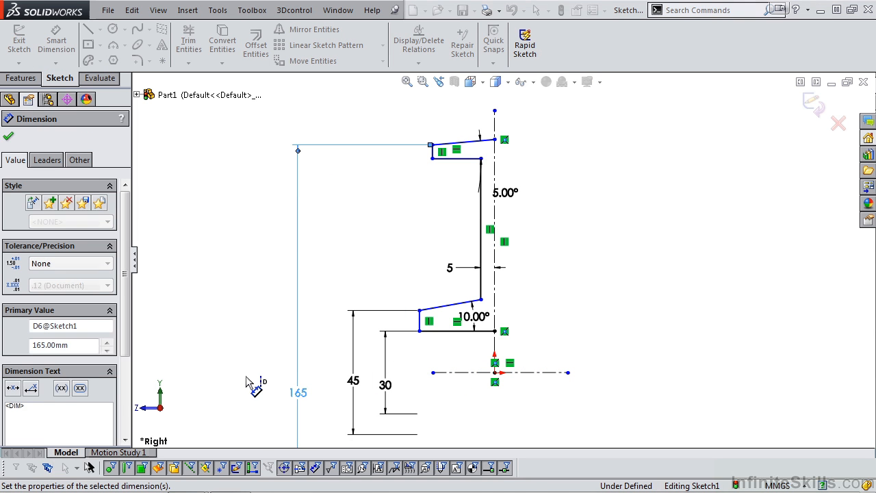
- Dimension the upper flange's lower outer corner from the horizontal centerline as a doubled distance of 150 mm
left_click(433, 158)
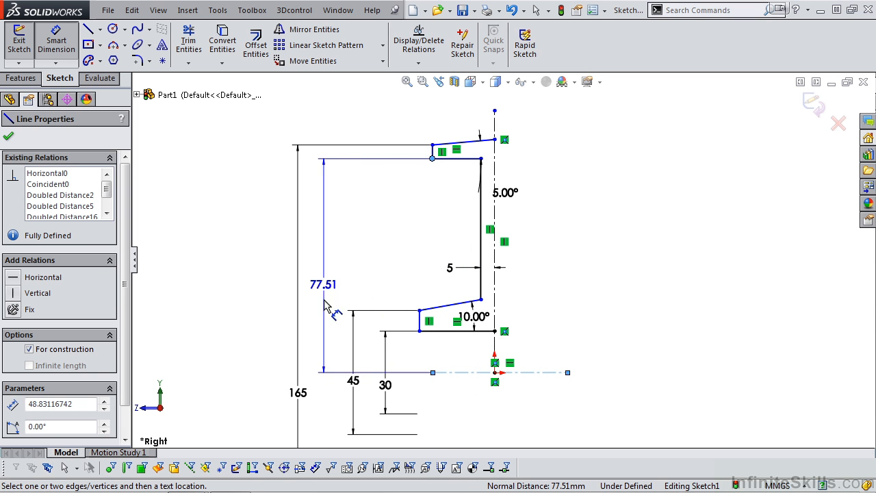
left_click(332, 402)
type("15")
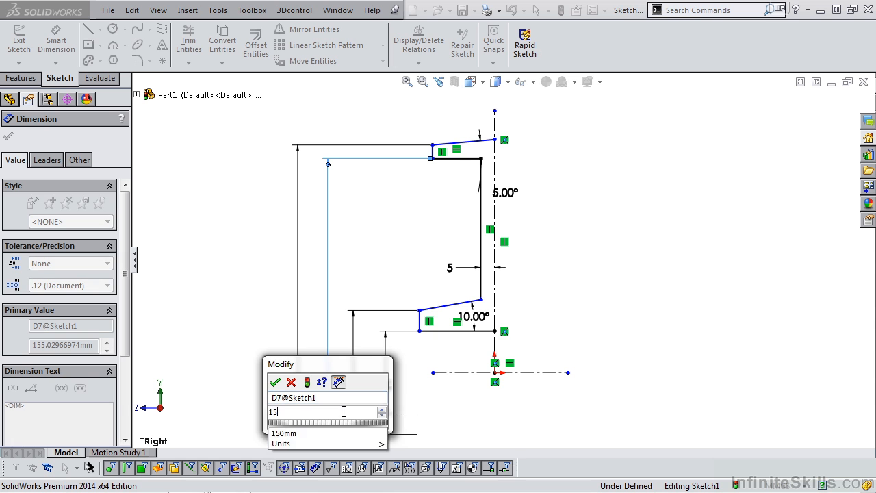
type("0")
left_click(275, 382)
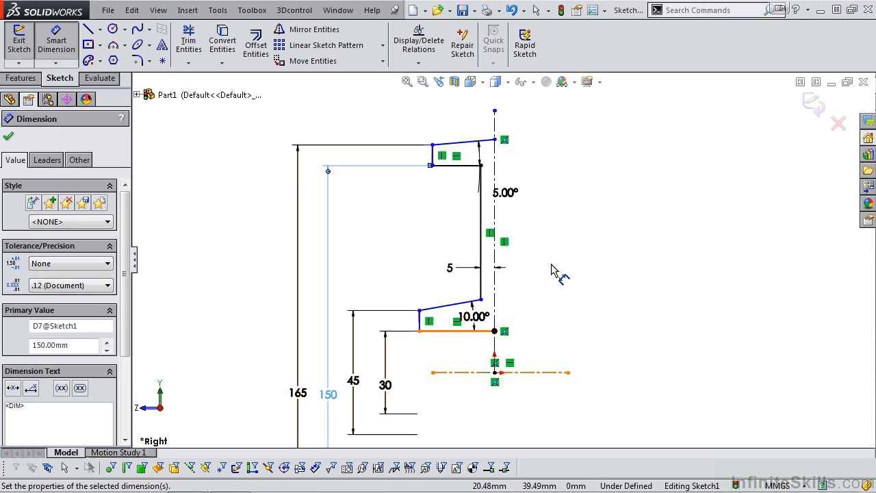
key("Escape")
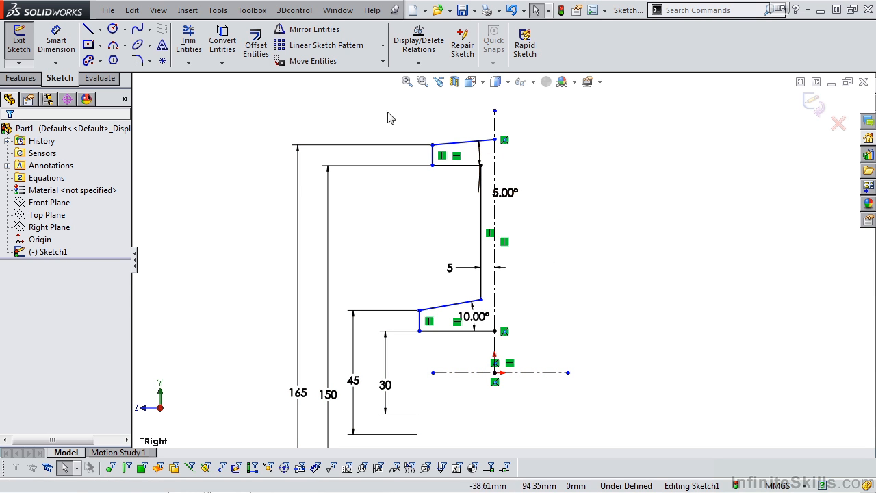
- Mirror all the half-profile lines about the vertical centerline, keeping the original lines as a copy
left_click(311, 29)
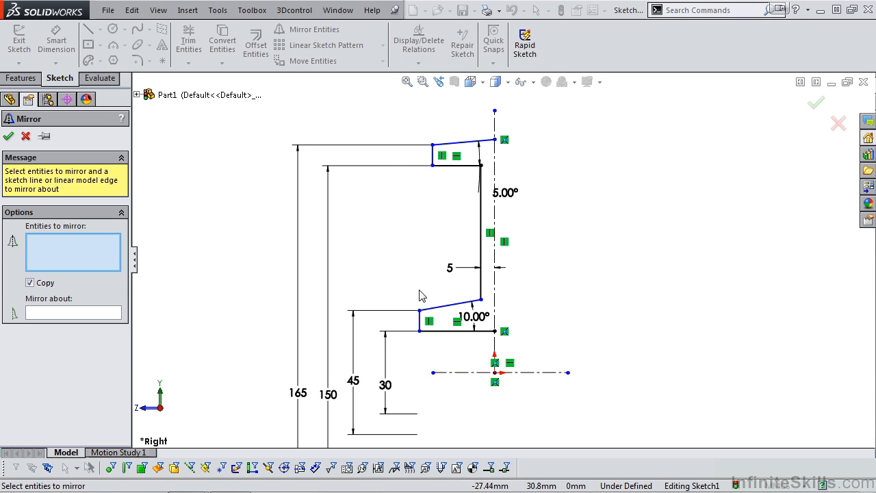
mouse_move(402, 349)
left_mouse_down()
mouse_move(524, 180)
mouse_move(538, 134)
left_mouse_up()
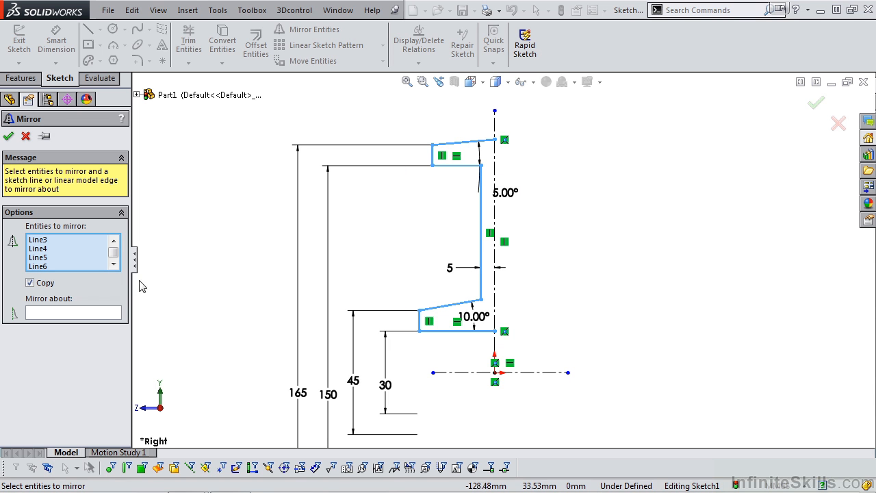
left_click(92, 313)
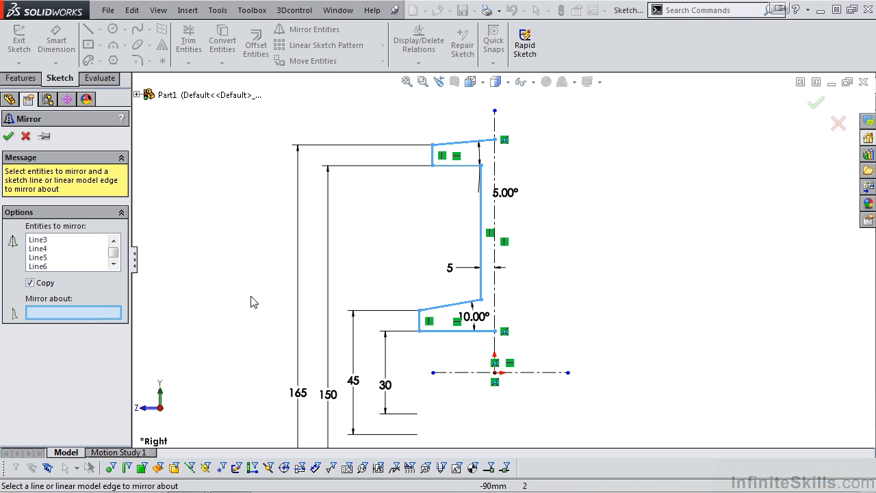
left_click(495, 299)
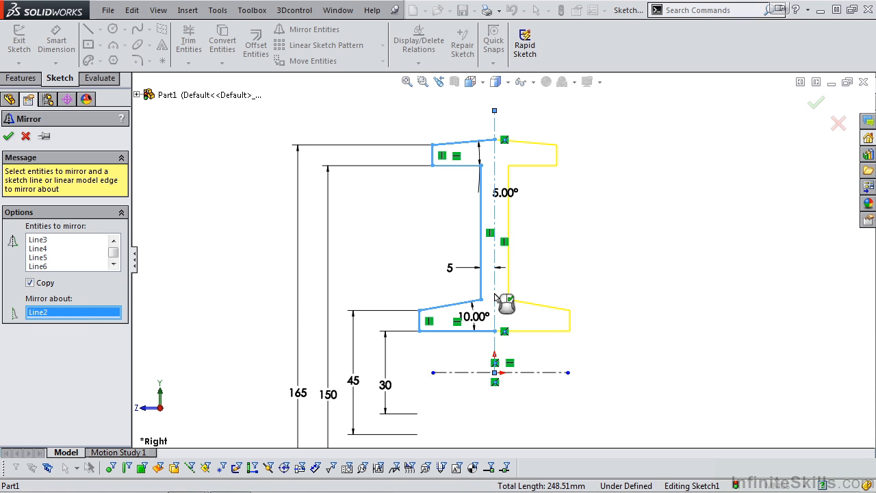
left_click(9, 138)
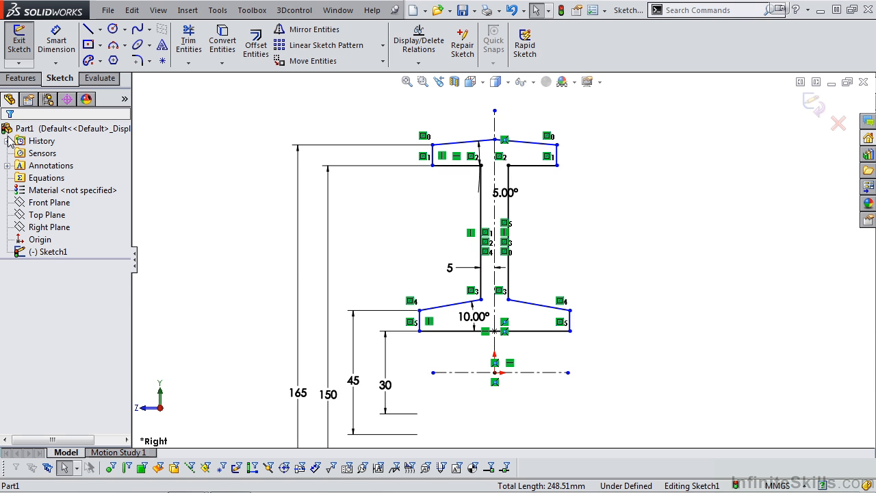
- Dimension the upper flange's overall width between its two vertical end lines as 50 mm
key("s")
left_click(594, 252)
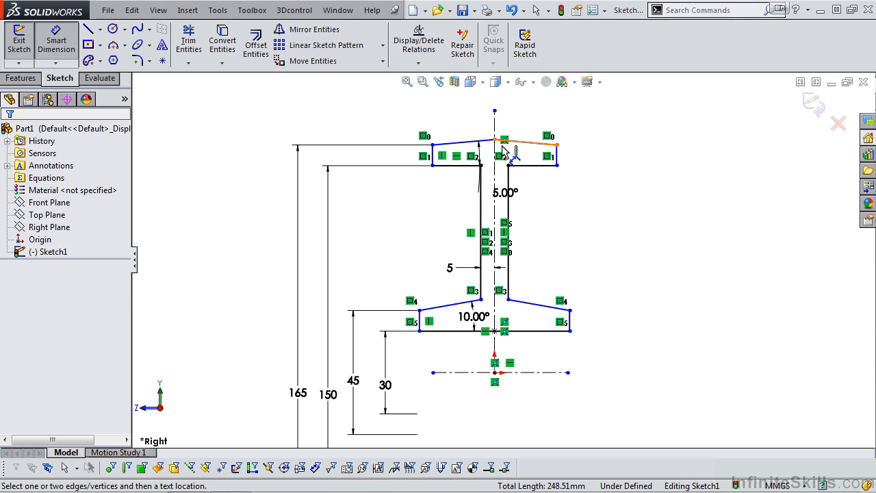
left_click(432, 155)
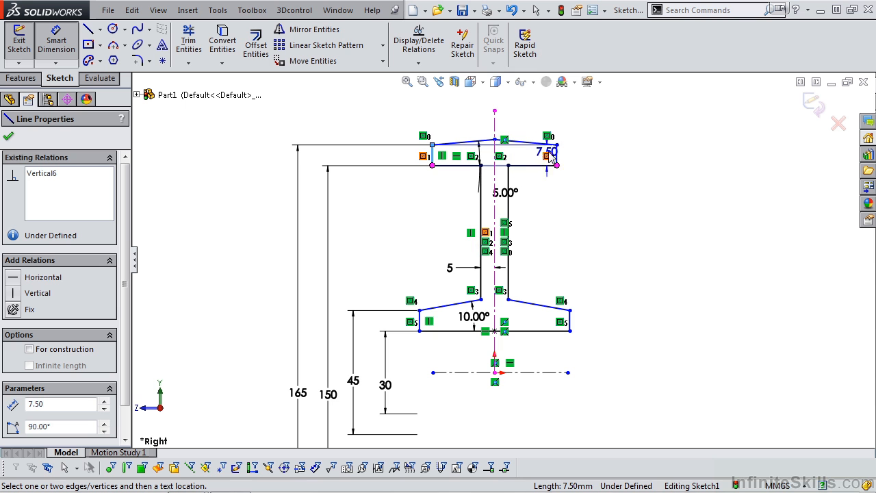
left_click(557, 155)
left_click(462, 120)
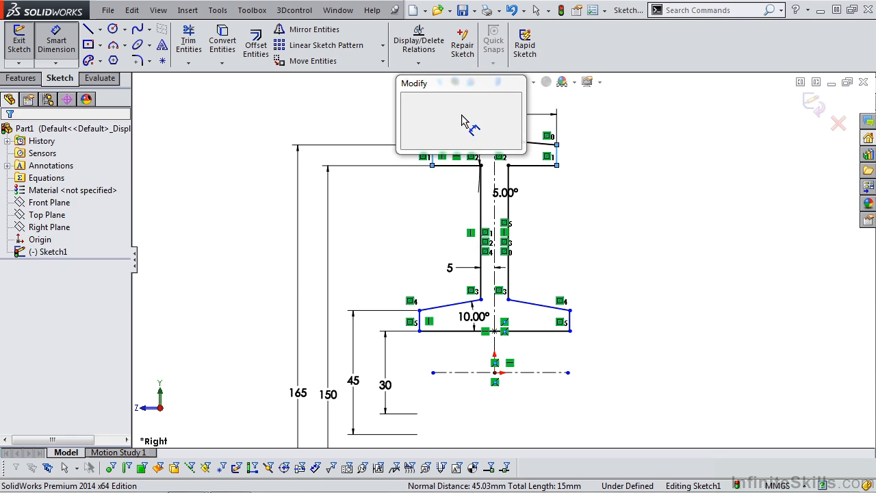
type("50.00mm")
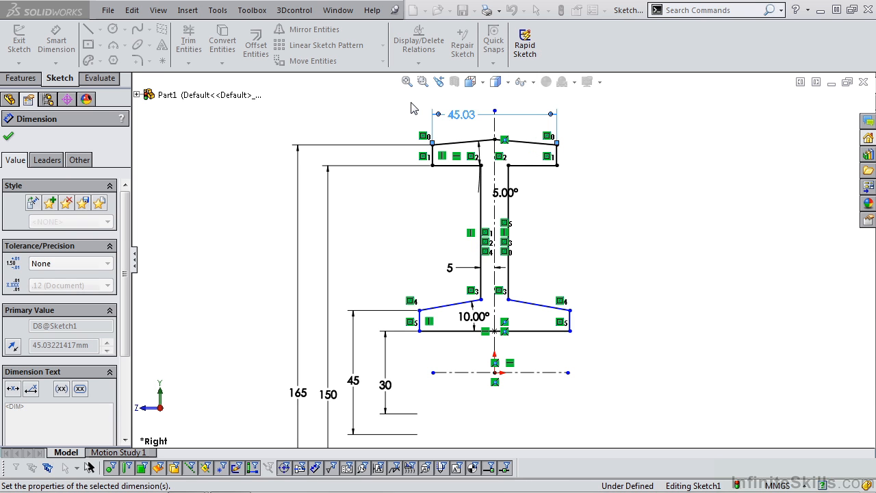
left_click(408, 101)
- Dimension the lower flange's horizontal bottom line as 75 mm and leave the dimension command
left_click(537, 333)
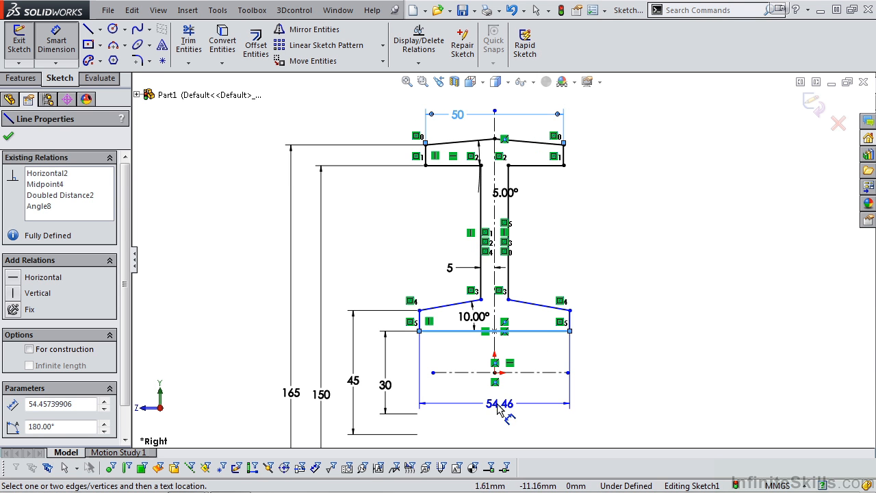
left_click(495, 407)
type("75")
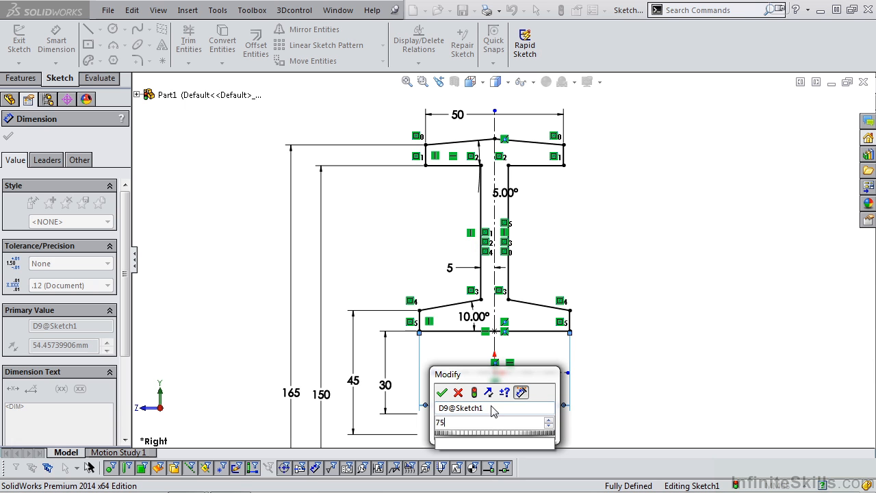
left_click(442, 392)
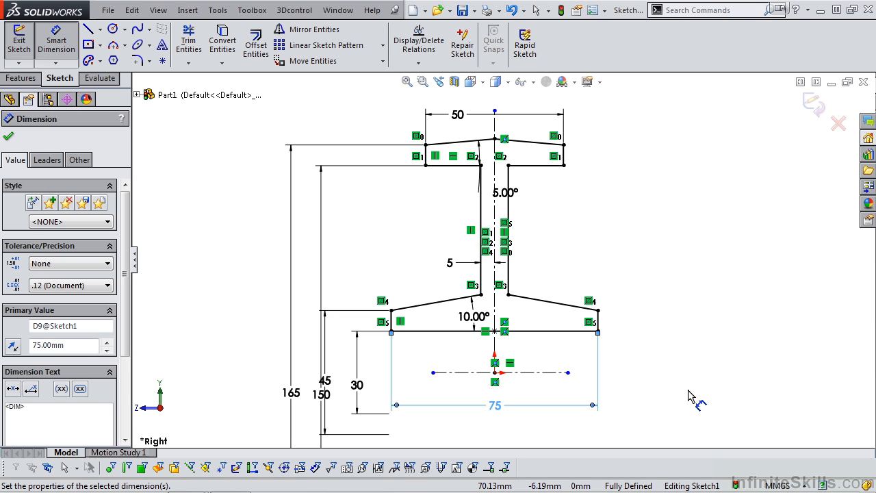
key("Escape")
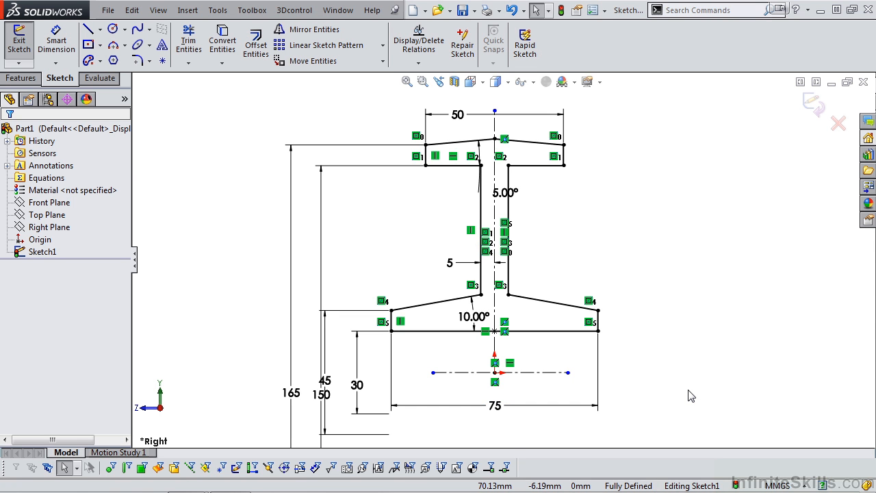